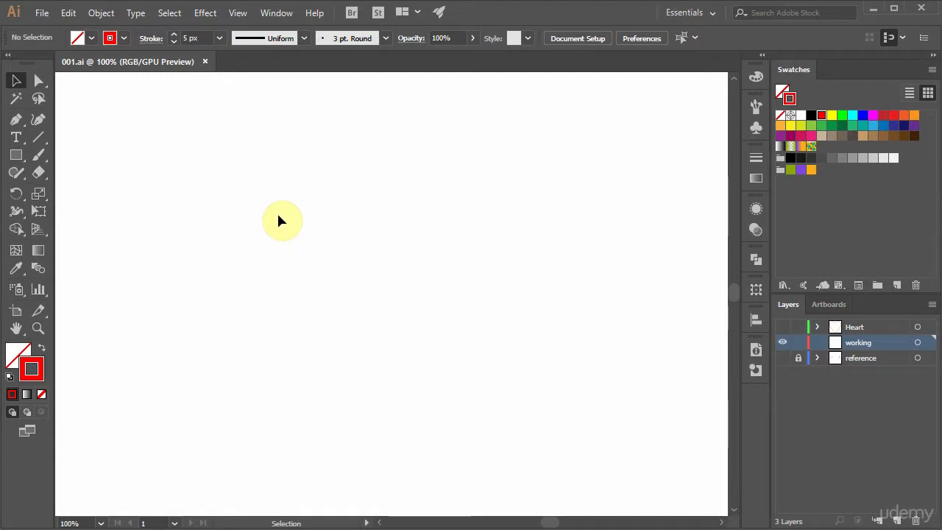
# Step: Start an open path with the Pen tool, placing three corner points to form two straight segments in a V shape
pyautogui.click(18, 120)
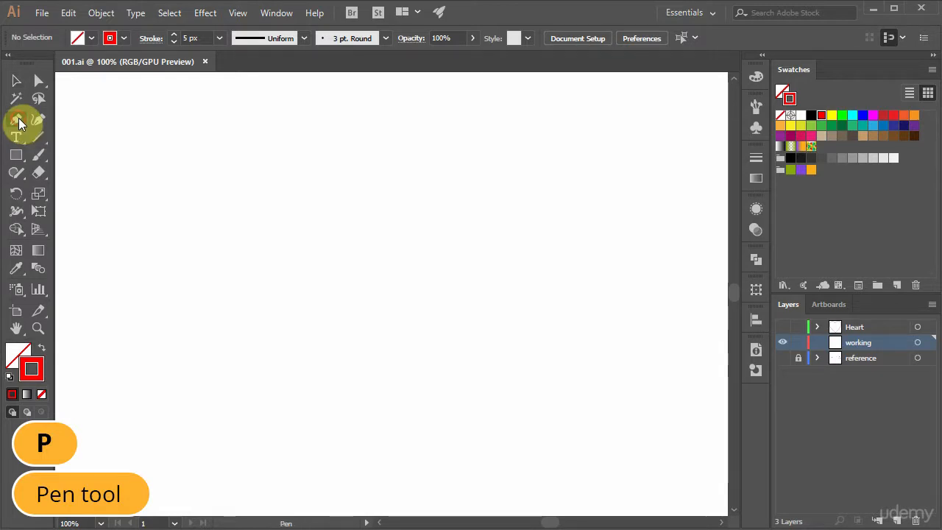
pyautogui.click(169, 200)
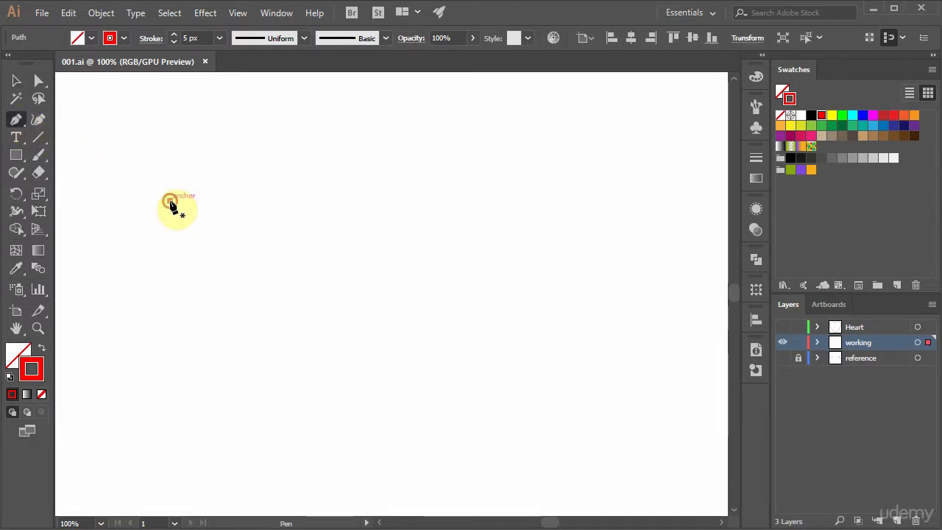
pyautogui.click(211, 303)
pyautogui.click(274, 206)
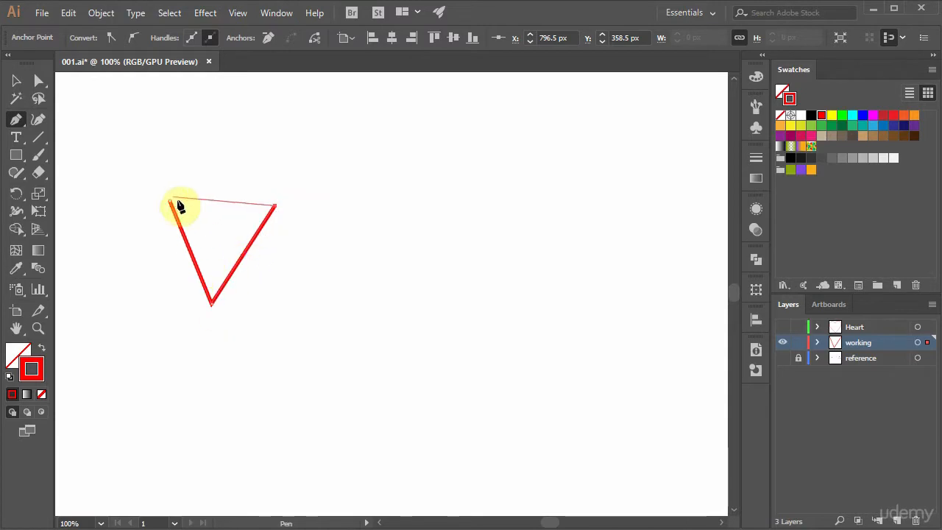
# Step: Continue the path with four smooth anchor points forming a winding S-like curve, then end it as an open path
pyautogui.moveTo(356, 324); pyautogui.dragTo(427, 366)
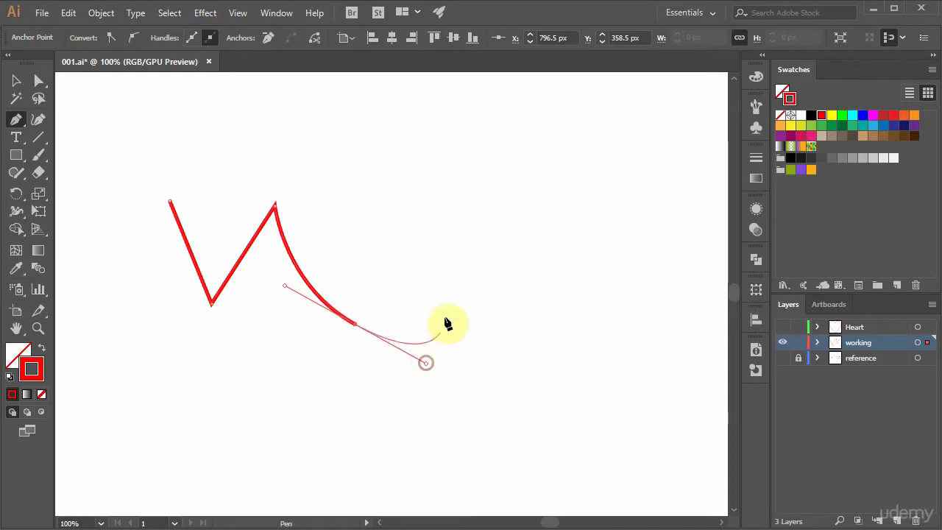
pyautogui.click(428, 221)
pyautogui.moveTo(428, 221); pyautogui.dragTo(349, 158)
pyautogui.moveTo(506, 175); pyautogui.dragTo(552, 263)
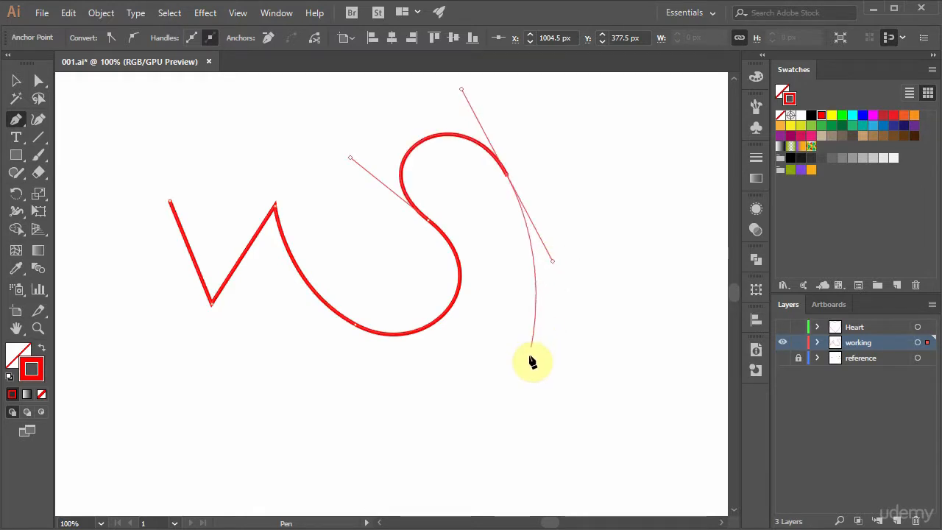
pyautogui.moveTo(510, 397); pyautogui.dragTo(440, 432)
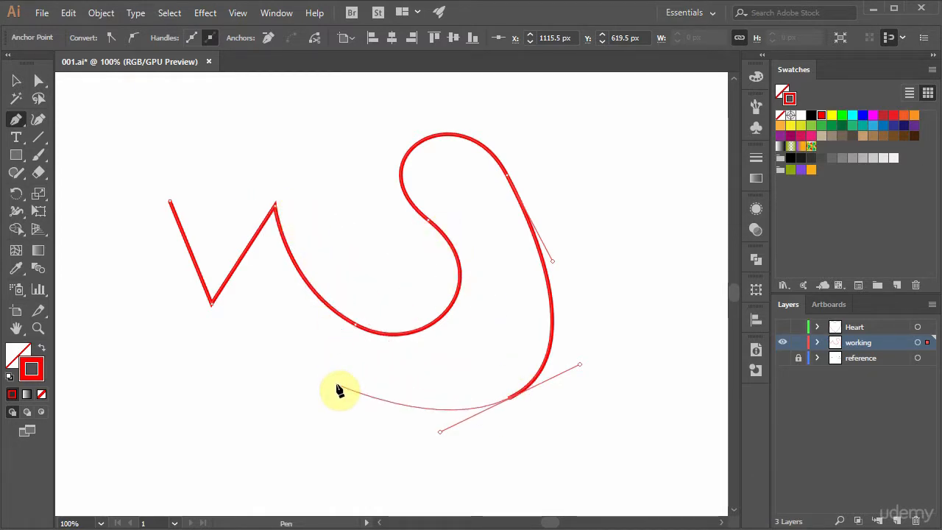
pyautogui.press('Escape')
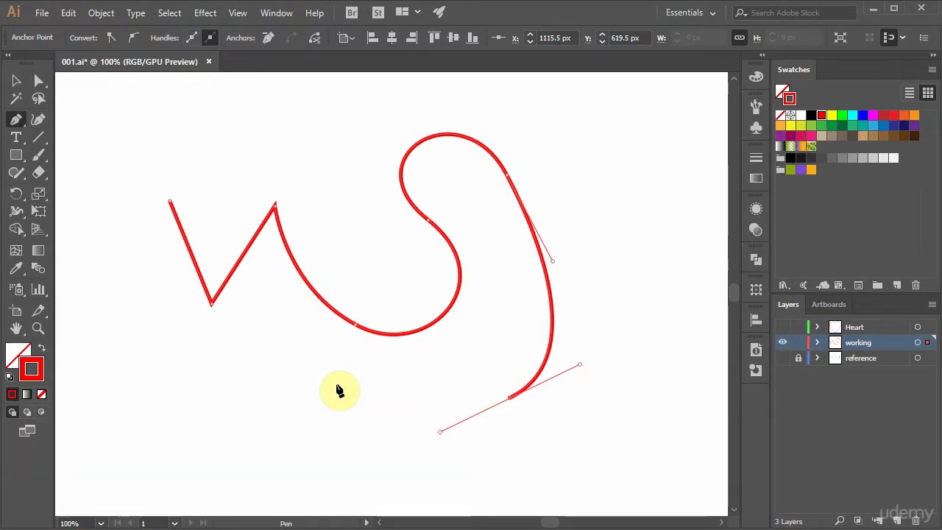
pyautogui.keyDown('ctrl'); pyautogui.click(143, 426); pyautogui.keyUp('ctrl')
# Step: Draw a second open path below the first, with a Bezier-corner point joining two curved segments, and end it
pyautogui.click(142, 425)
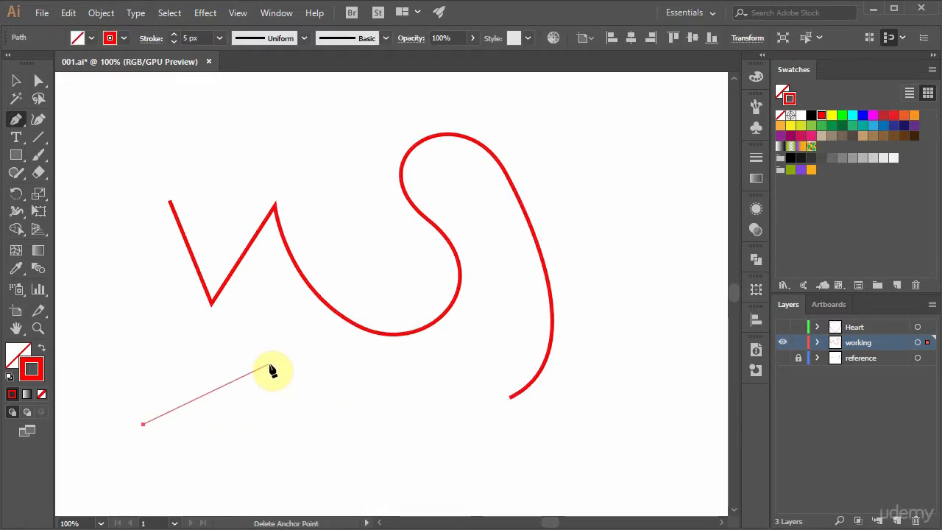
pyautogui.moveTo(269, 363); pyautogui.dragTo(387, 396)
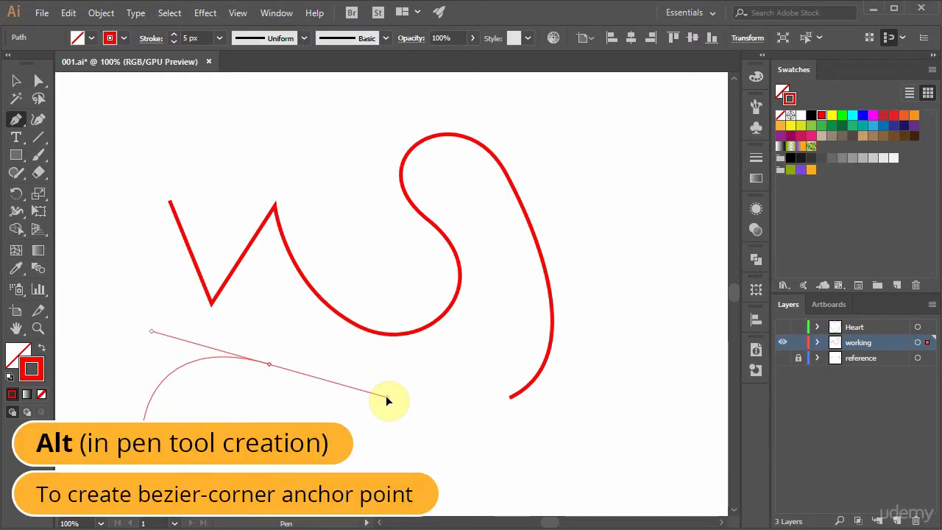
pyautogui.press('alt')
pyautogui.moveTo(386, 396); pyautogui.dragTo(148, 365)
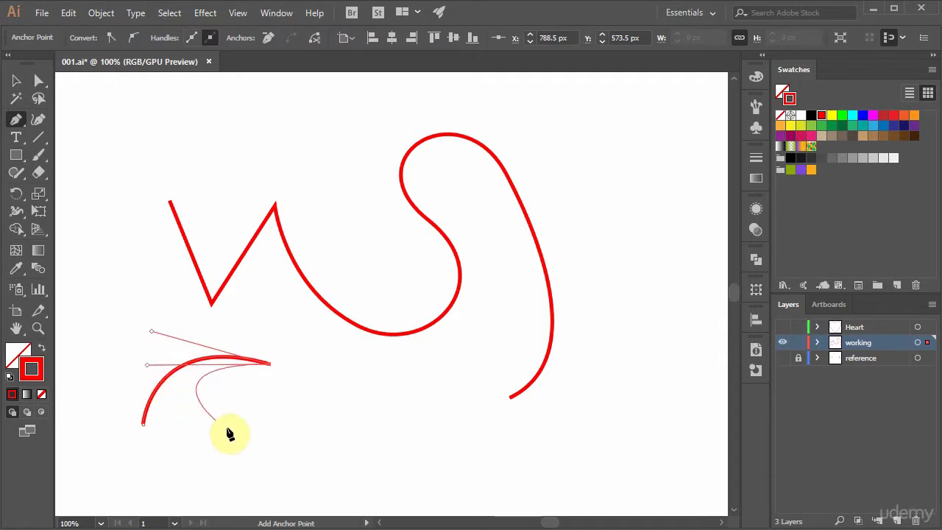
pyautogui.moveTo(356, 449); pyautogui.dragTo(453, 403)
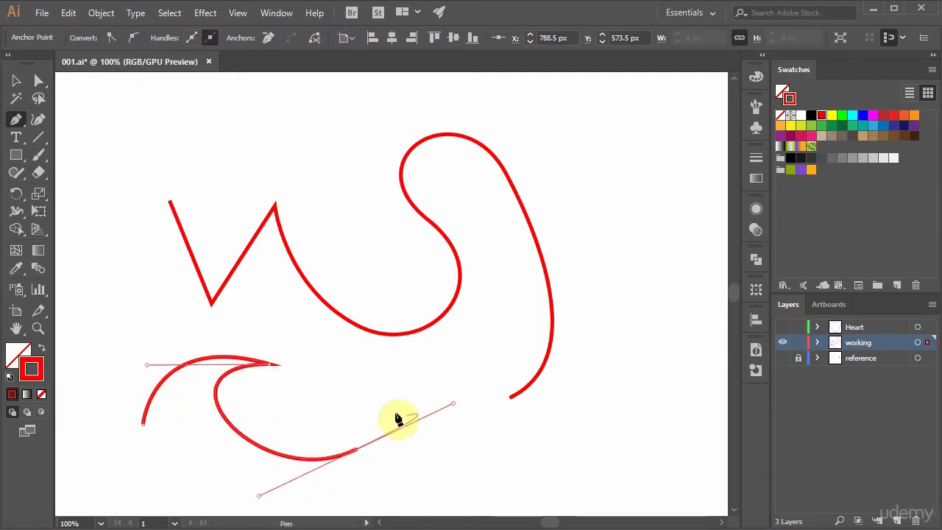
pyautogui.keyDown('ctrl'); pyautogui.click(338, 395); pyautogui.keyUp('ctrl')
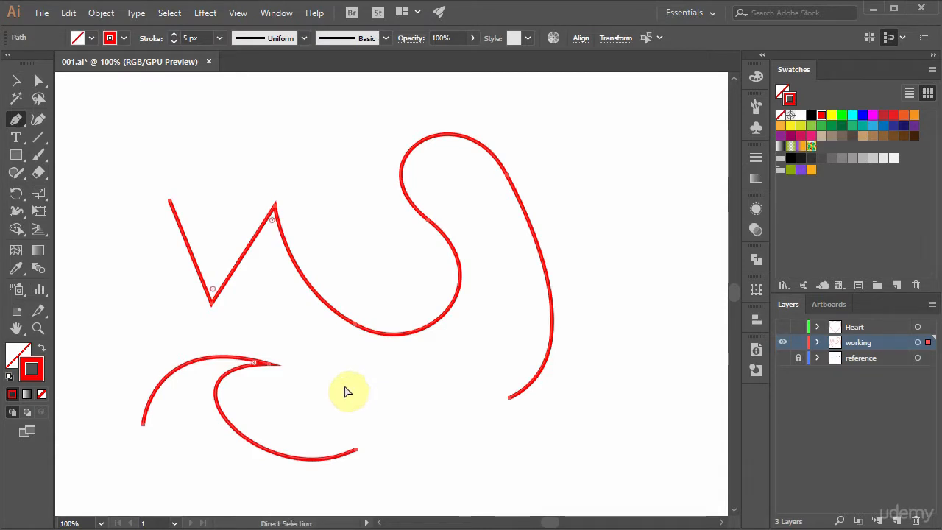
# Step: Delete all the practice paths from the artboard
pyautogui.hotkey('ctrl', 'a')
pyautogui.press('Delete')
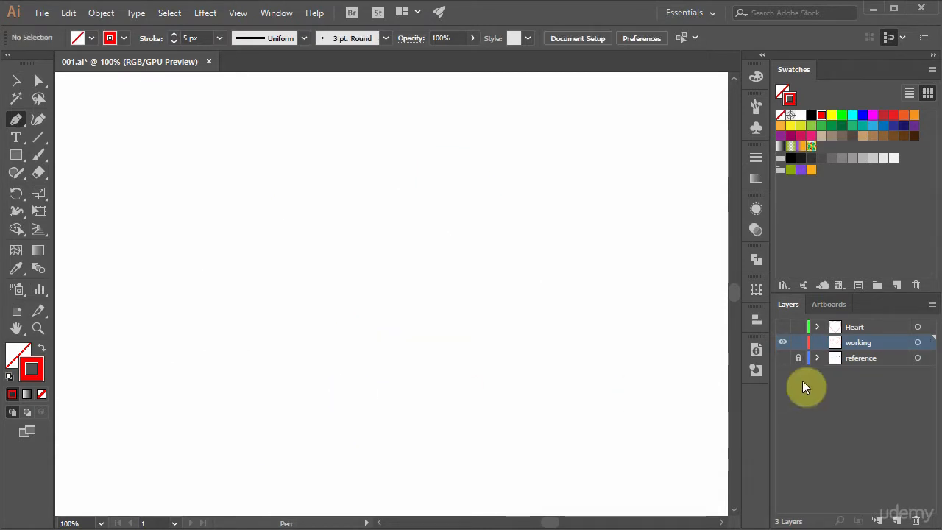
# Step: Show the reference layer and trace its straight segment and first two smooth anchor points with the Pen tool, matching the guide handles
pyautogui.click(782, 358)
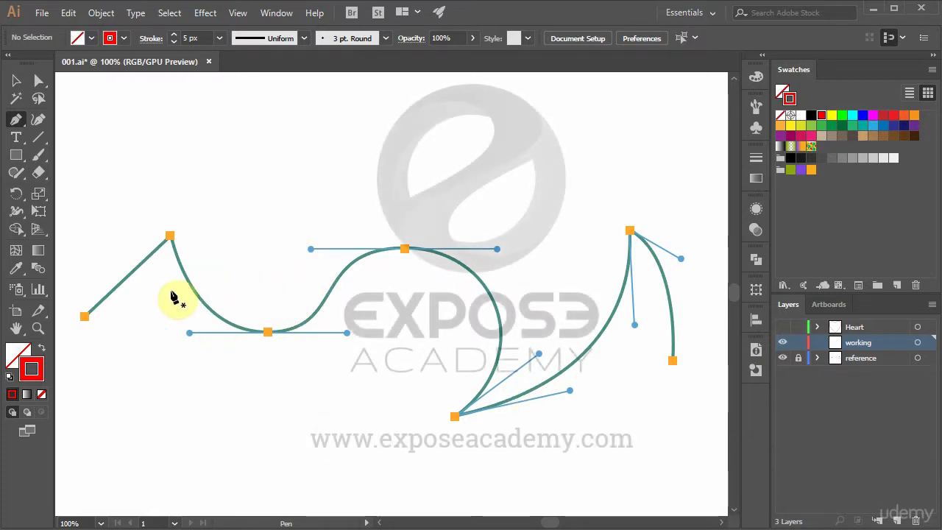
pyautogui.click(85, 317)
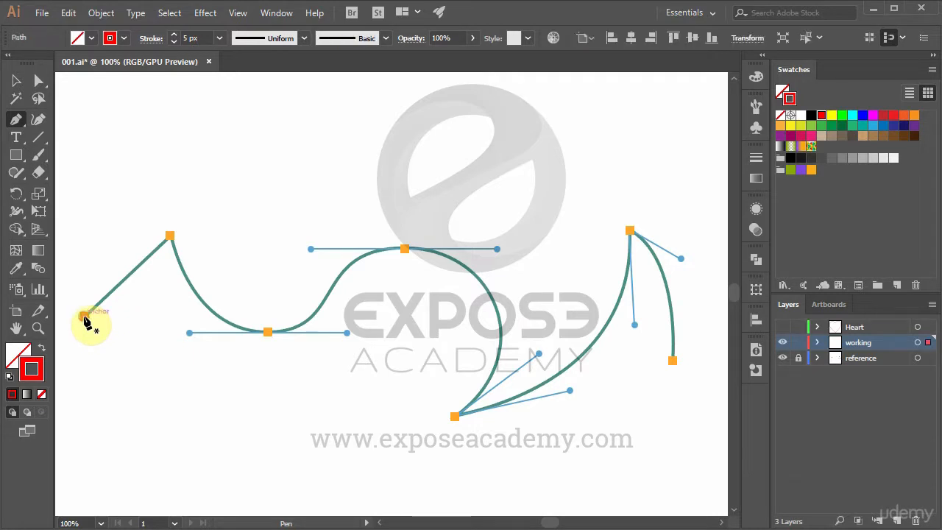
pyautogui.click(171, 237)
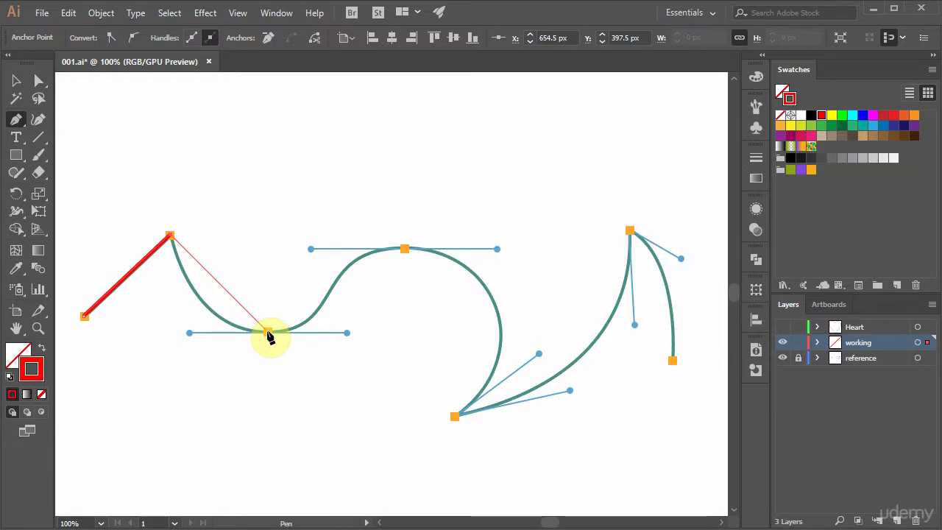
pyautogui.moveTo(268, 333); pyautogui.dragTo(347, 333)
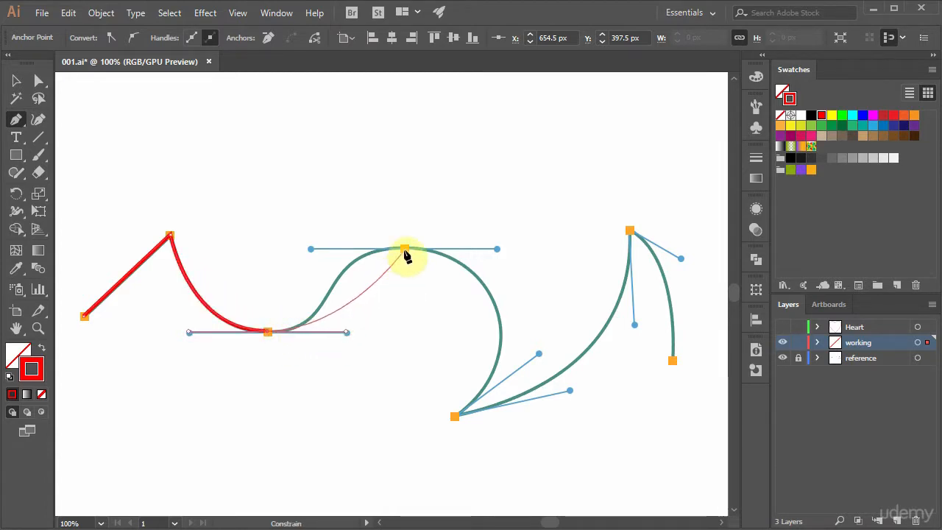
pyautogui.moveTo(405, 250); pyautogui.dragTo(497, 257)
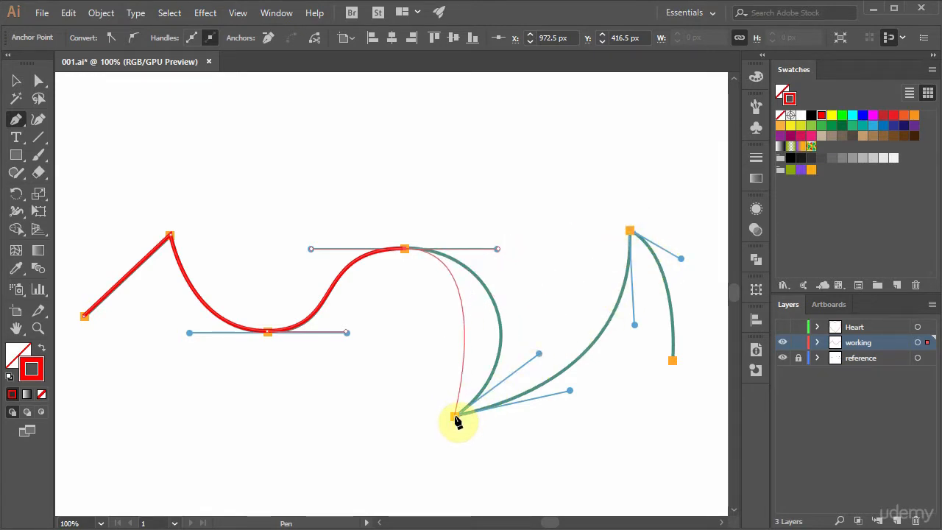
# Step: Trace the two Bezier-corner points and the end point of the reference curve, matching their split handles, and end the path
pyautogui.moveTo(454, 417); pyautogui.dragTo(372, 480)
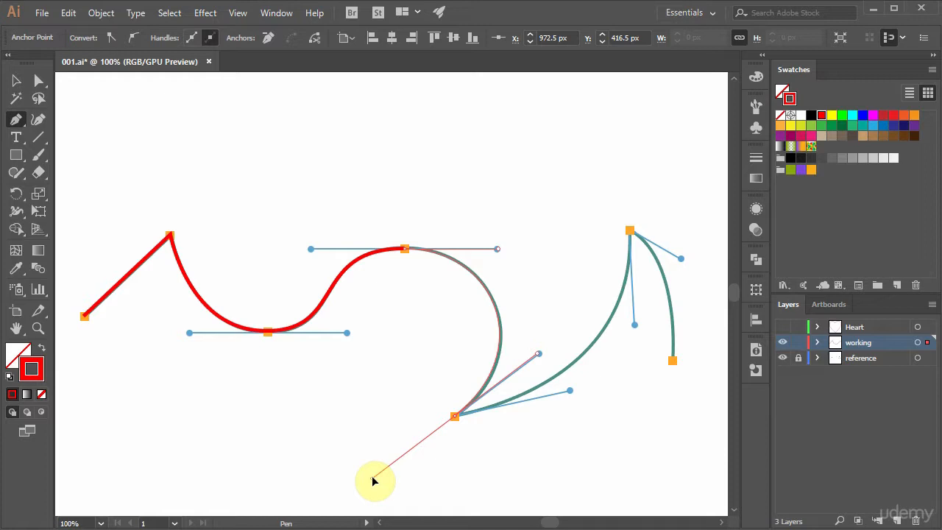
pyautogui.click(455, 416)
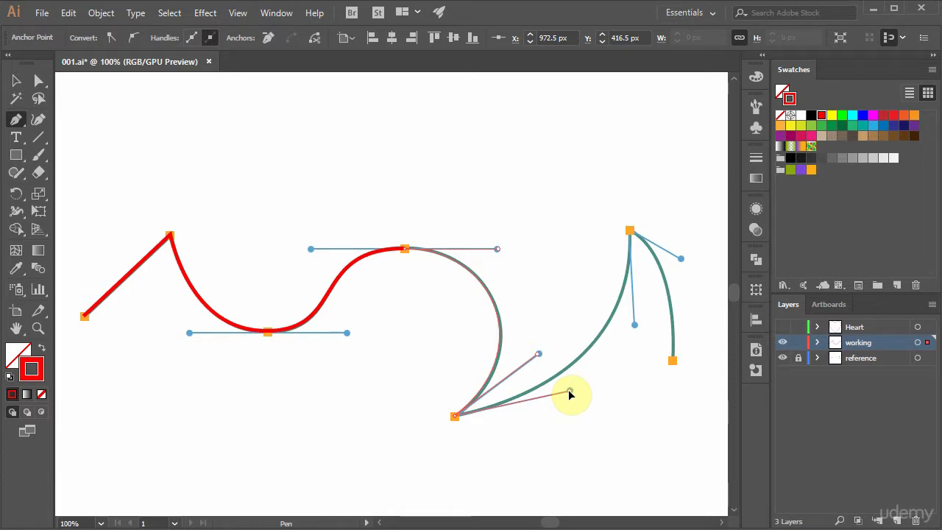
pyautogui.moveTo(569, 391); pyautogui.dragTo(569, 391)
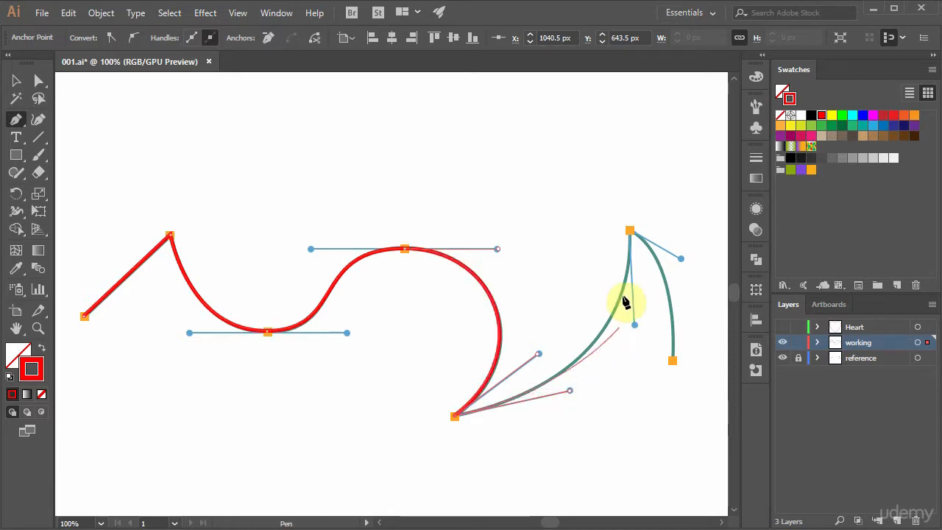
pyautogui.moveTo(630, 231)
pyautogui.mouseDown()
pyautogui.moveTo(627, 136)
pyautogui.moveTo(681, 257)
pyautogui.mouseUp()
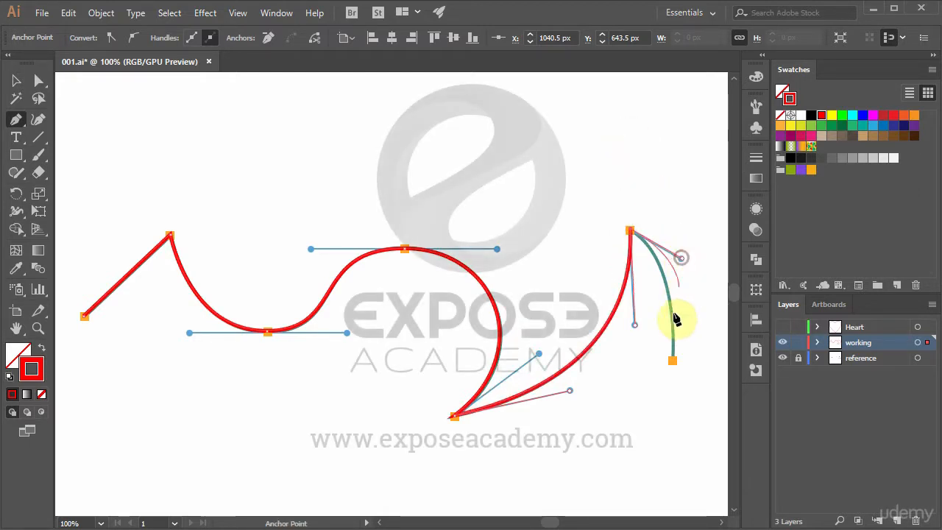
pyautogui.click(673, 363)
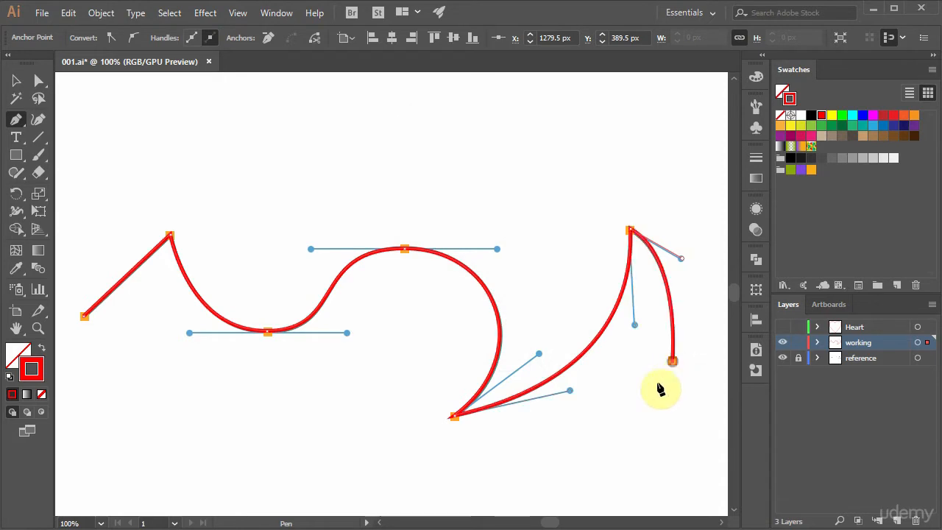
pyautogui.keyDown('ctrl'); pyautogui.click(625, 422); pyautogui.keyUp('ctrl')
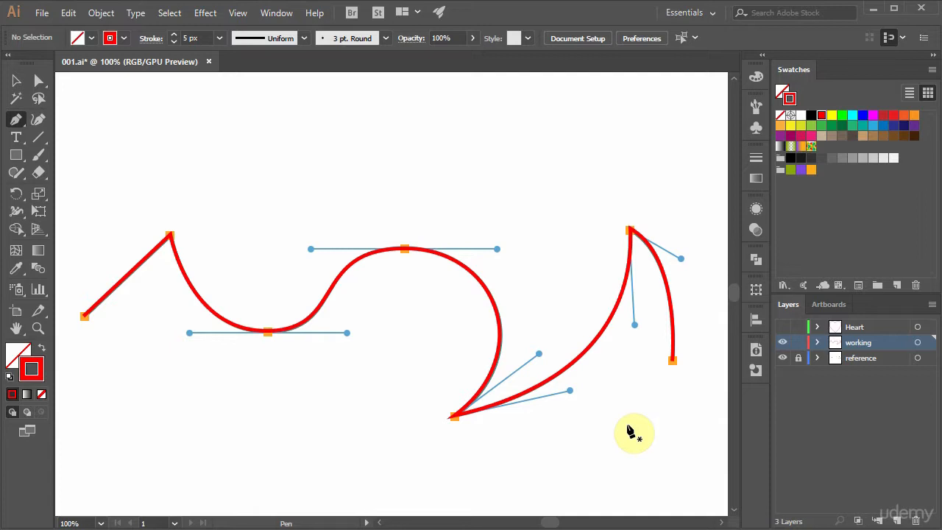
# Step: Hide the working and reference layers, show the Heart layer and make it the active layer
pyautogui.keyDown('ctrl'); pyautogui.click(783, 342); pyautogui.keyUp('ctrl')
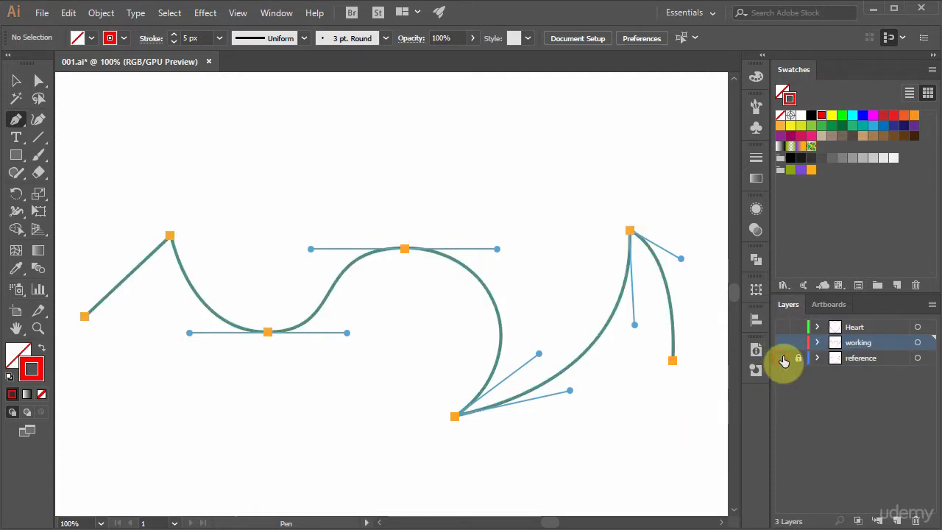
pyautogui.click(783, 358)
pyautogui.click(783, 327)
pyautogui.click(871, 328)
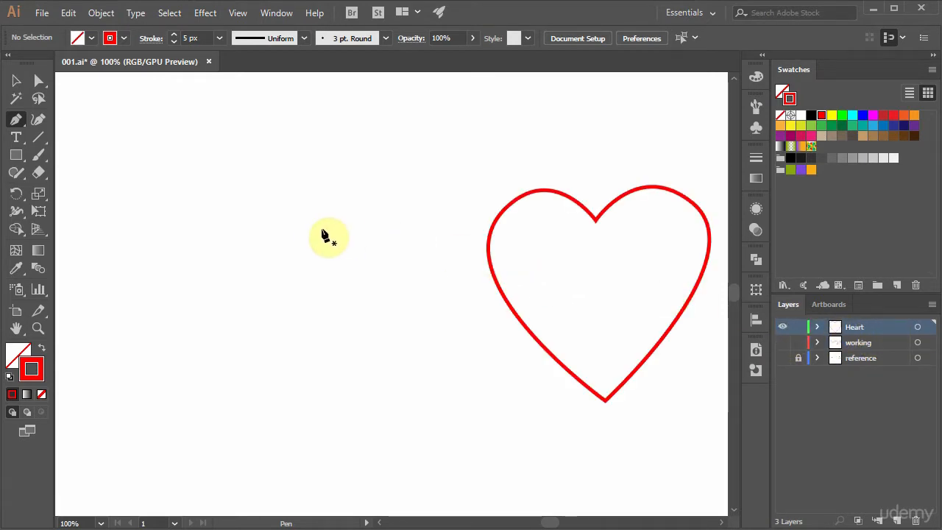
# Step: Draw a smaller closed heart beside the existing one, using corner points at the notch and tip and one smooth point per lobe
pyautogui.click(265, 234)
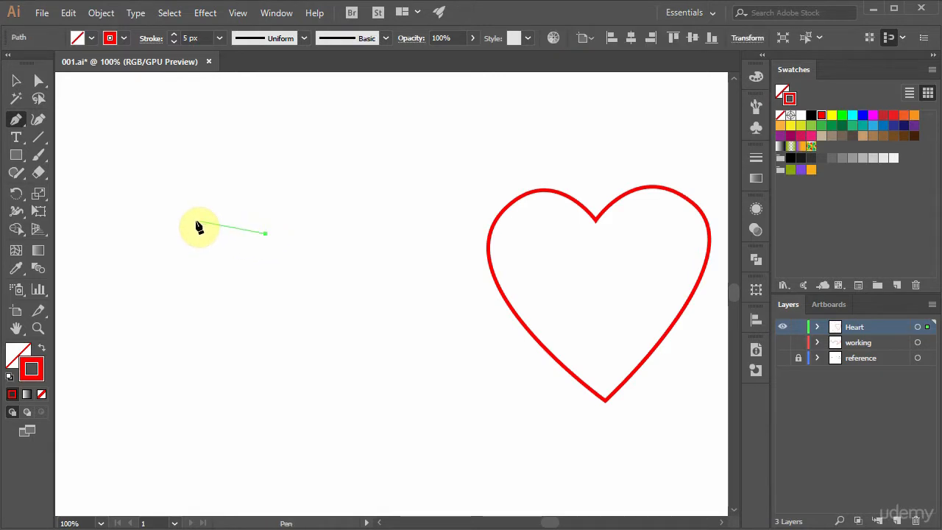
pyautogui.moveTo(195, 220); pyautogui.dragTo(146, 237)
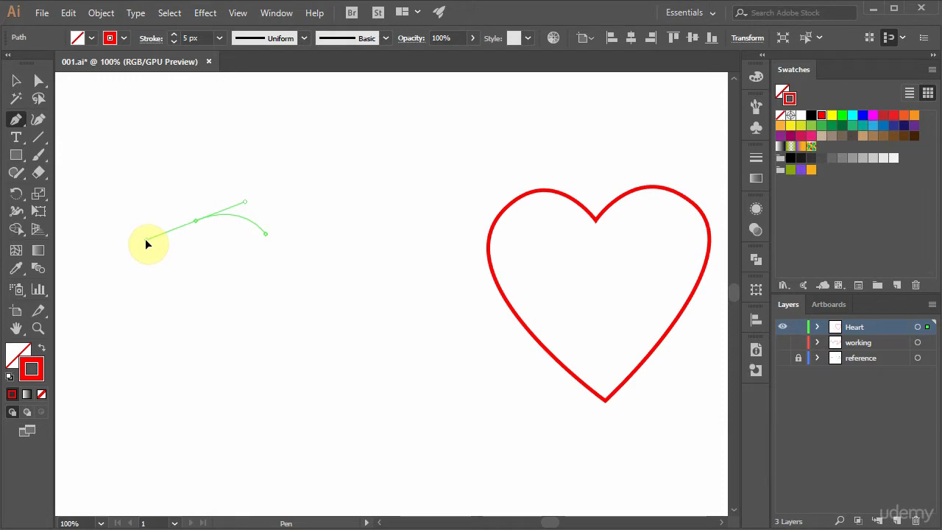
pyautogui.moveTo(147, 239); pyautogui.dragTo(146, 240)
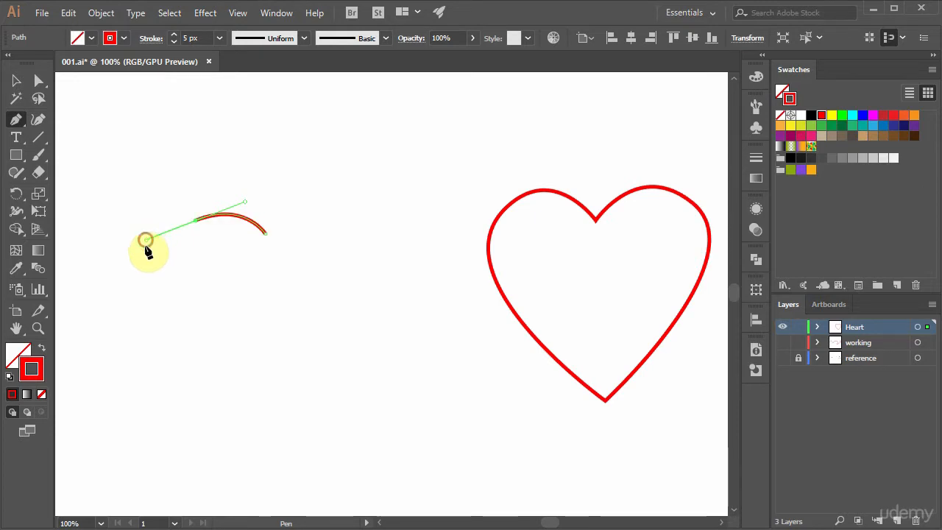
pyautogui.click(264, 354)
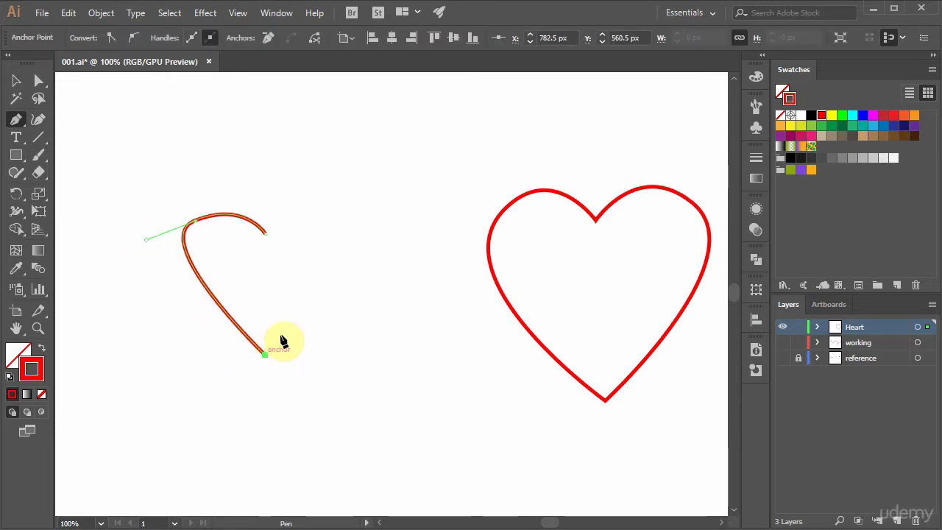
pyautogui.moveTo(346, 223); pyautogui.dragTo(305, 189)
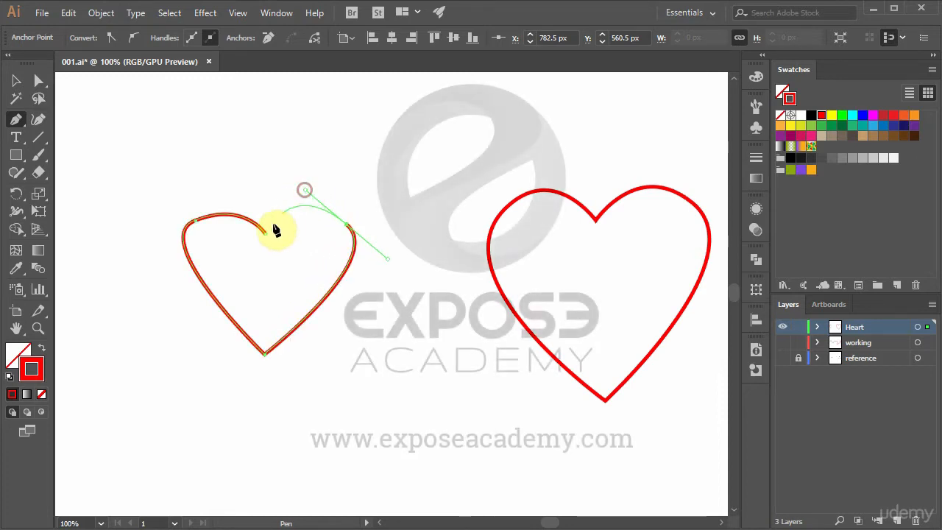
pyautogui.click(267, 237)
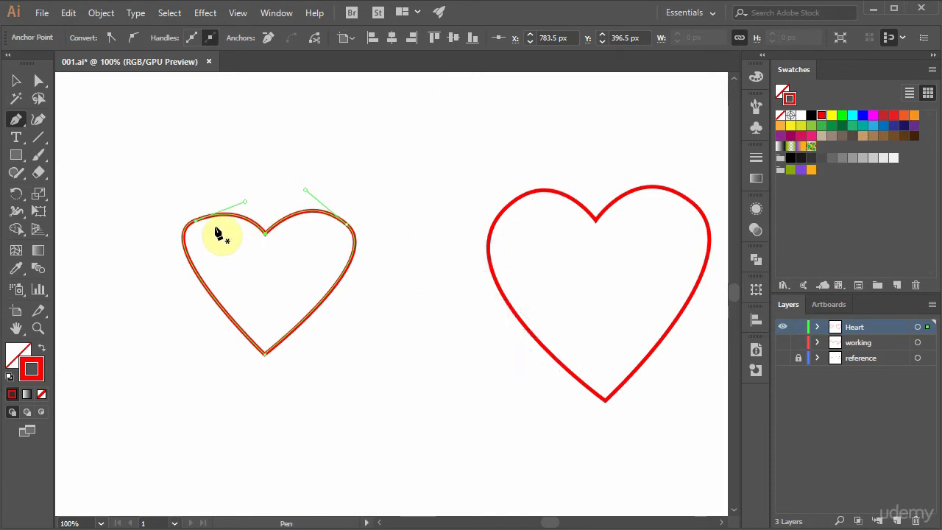
# Step: Rotate the direction handles of the new heart's left lobe point with the Direct Selection tool to round the lobe more evenly
pyautogui.click(40, 81)
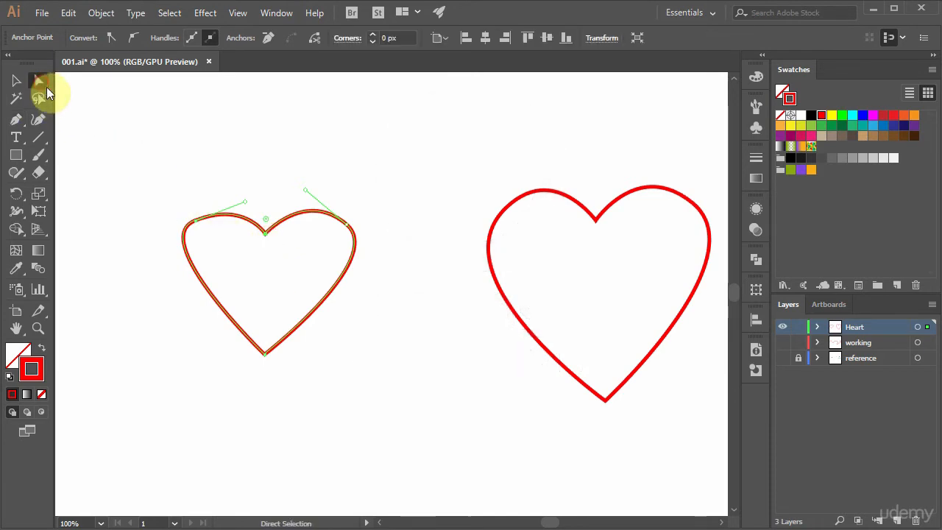
pyautogui.click(194, 221)
pyautogui.moveTo(147, 242); pyautogui.dragTo(148, 262)
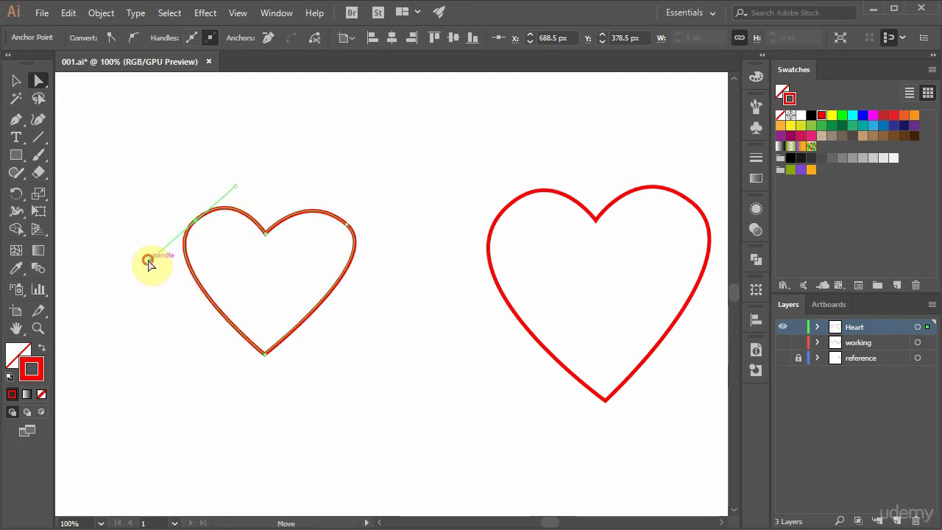
# Step: Move the new heart's right lobe point slightly inward, extend its lower handle, and shift the bottom tip slightly down, then deselect
pyautogui.click(348, 225)
pyautogui.moveTo(347, 224); pyautogui.dragTo(342, 220)
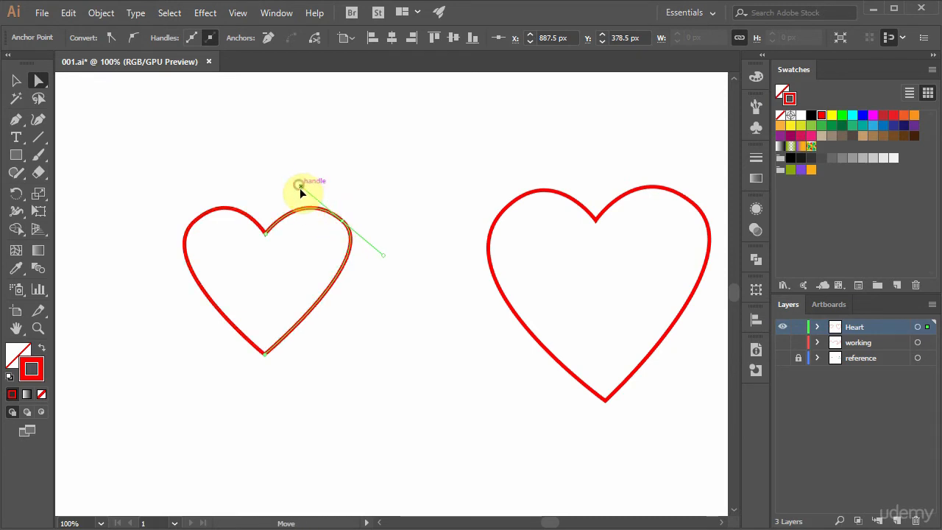
pyautogui.moveTo(384, 256); pyautogui.dragTo(391, 265)
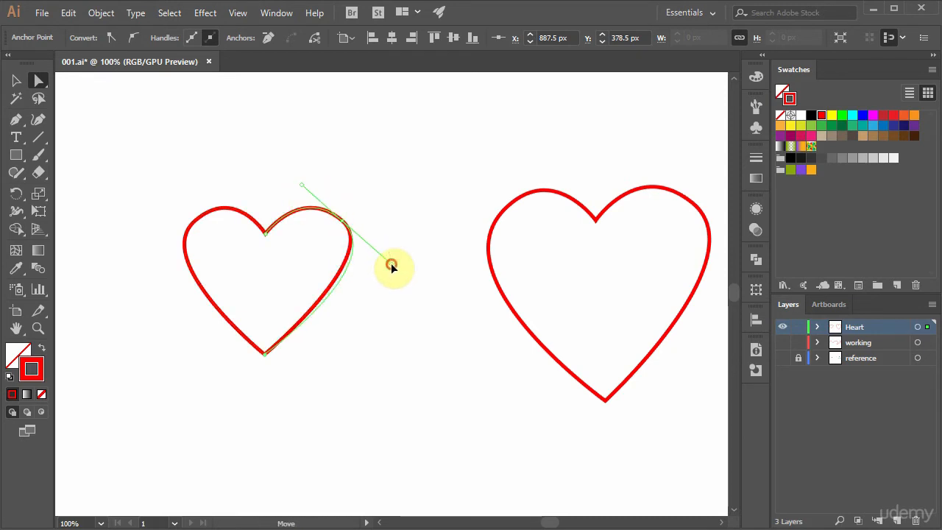
pyautogui.click(263, 355)
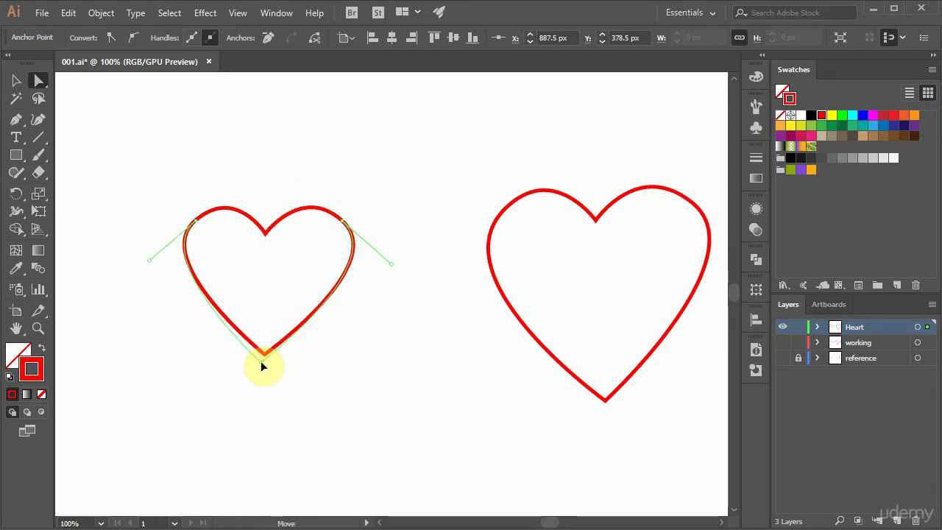
pyautogui.click(358, 375)
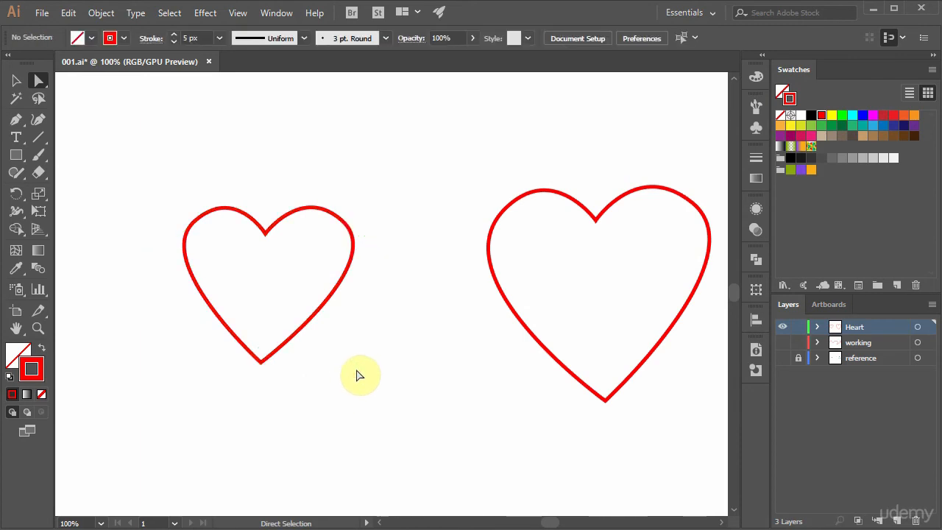